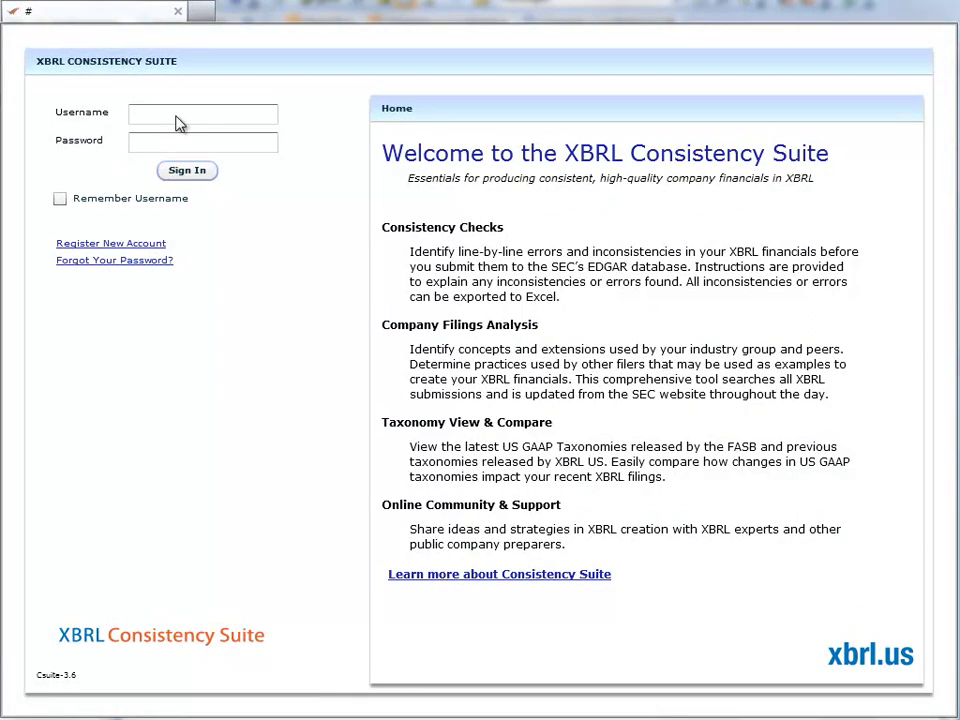
Sign in to XBRL Consistency Suite with the account's username and password.
click(176, 115)
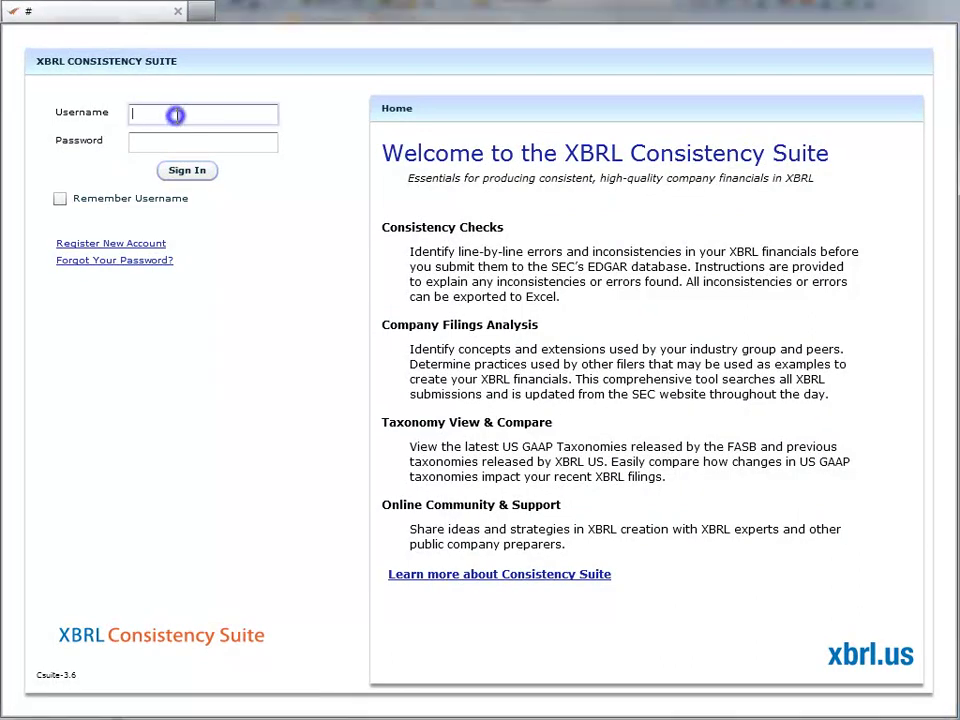
key(Tab)
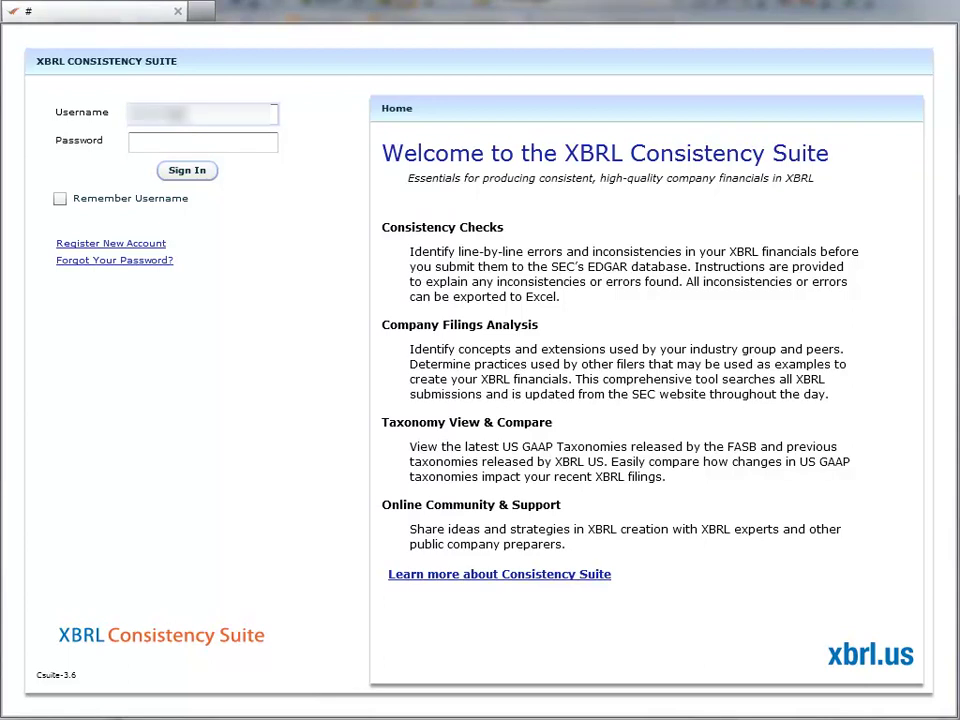
key(Tab)
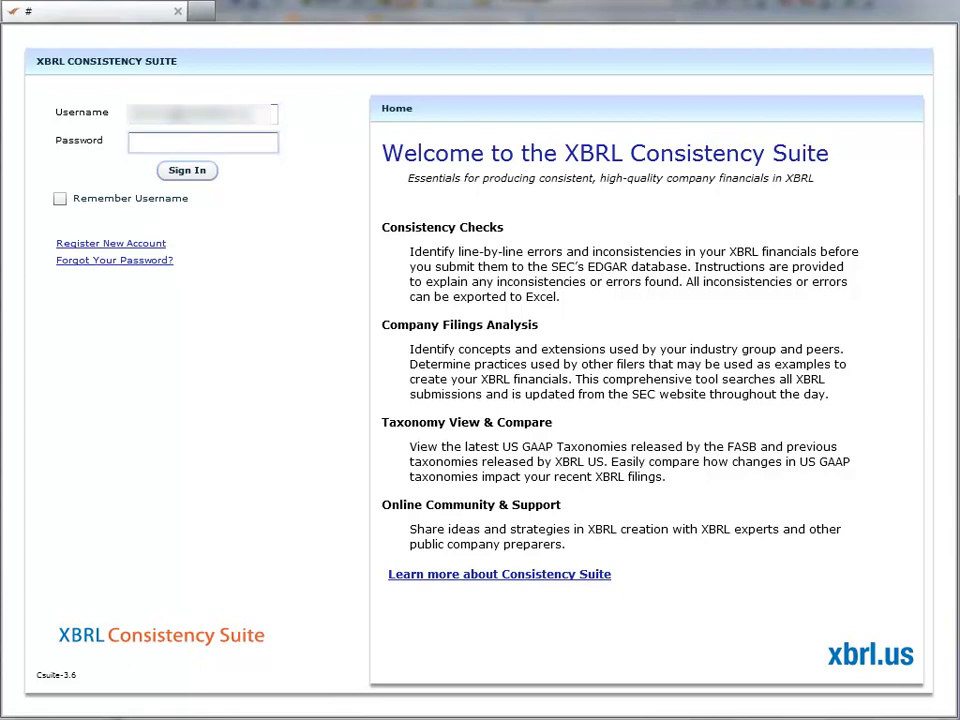
text(*******)
click(188, 170)
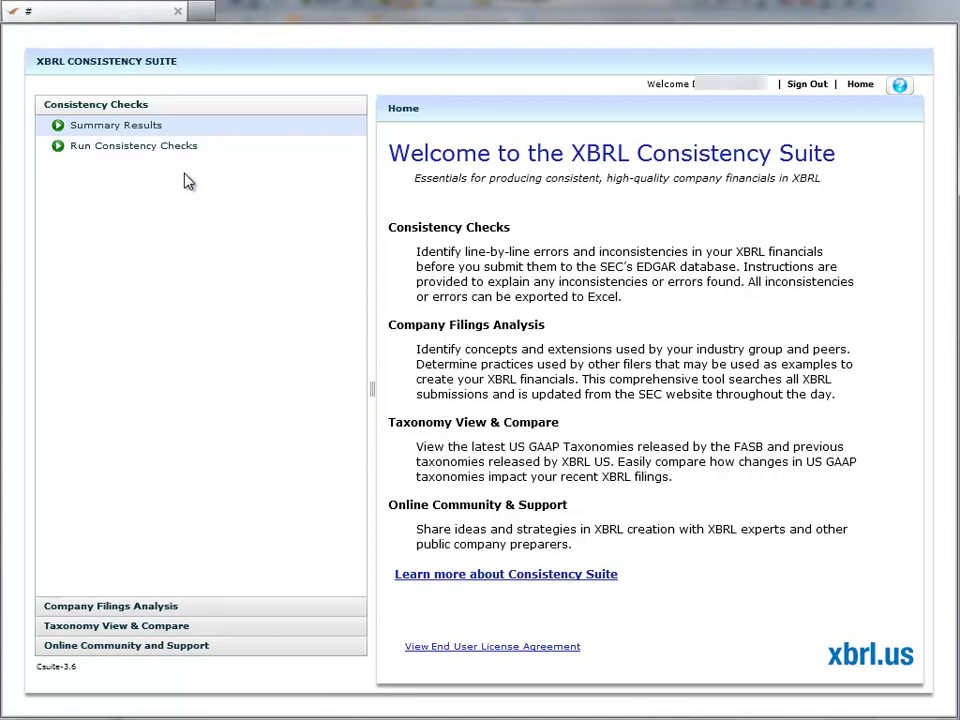
Open Summary Results and show the Negative Value Check explanation with its example error.
click(135, 128)
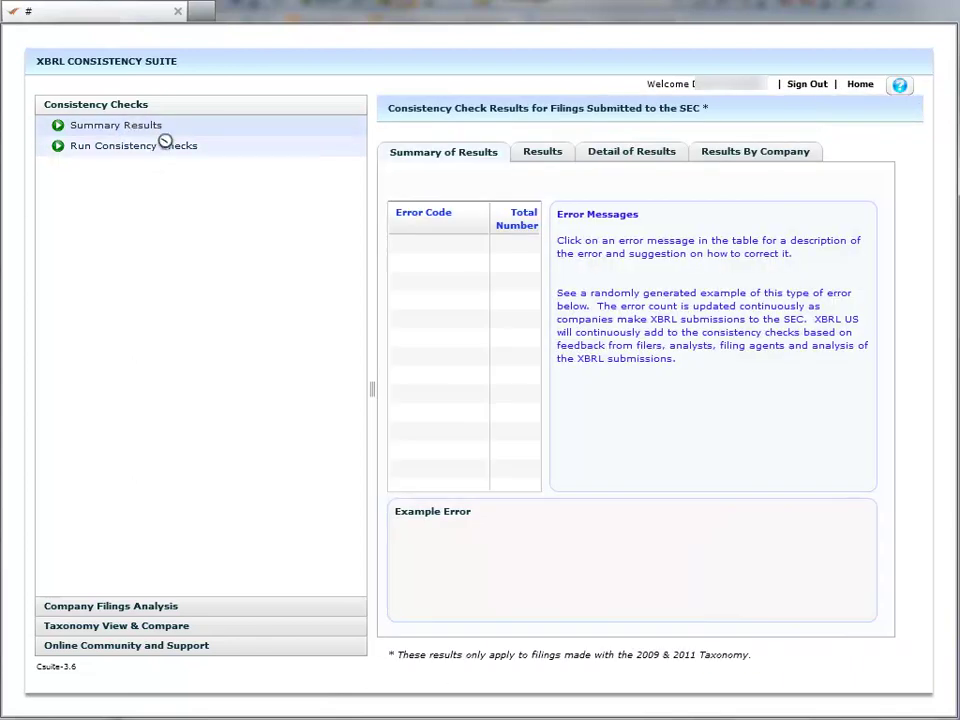
drag(372, 388, 205, 386)
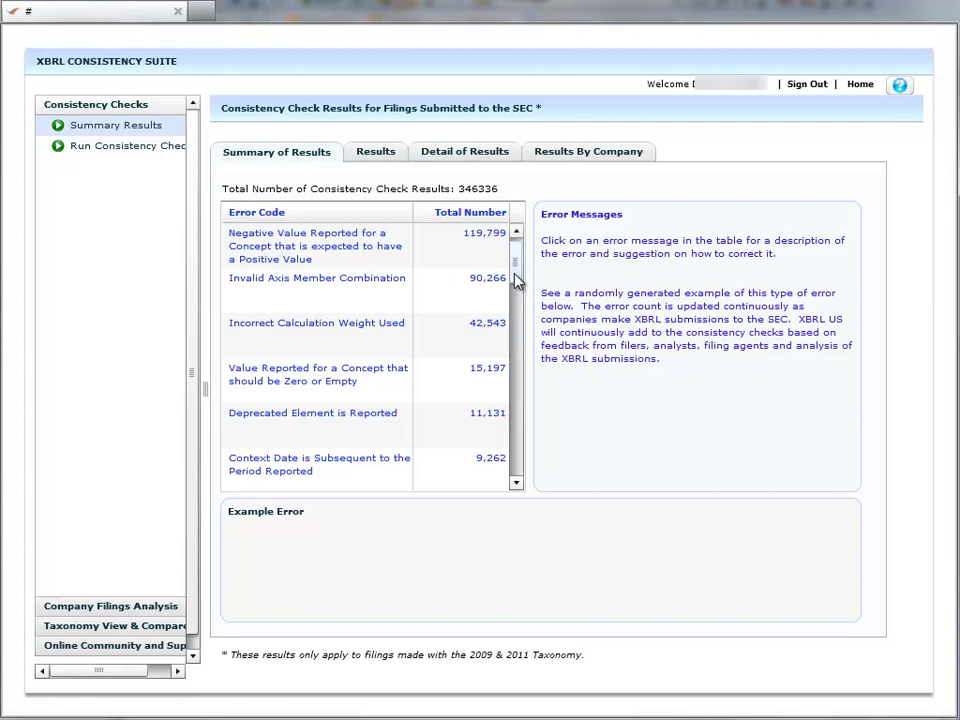
scroll(516, 282, down, 1)
scroll(516, 288, down, 1)
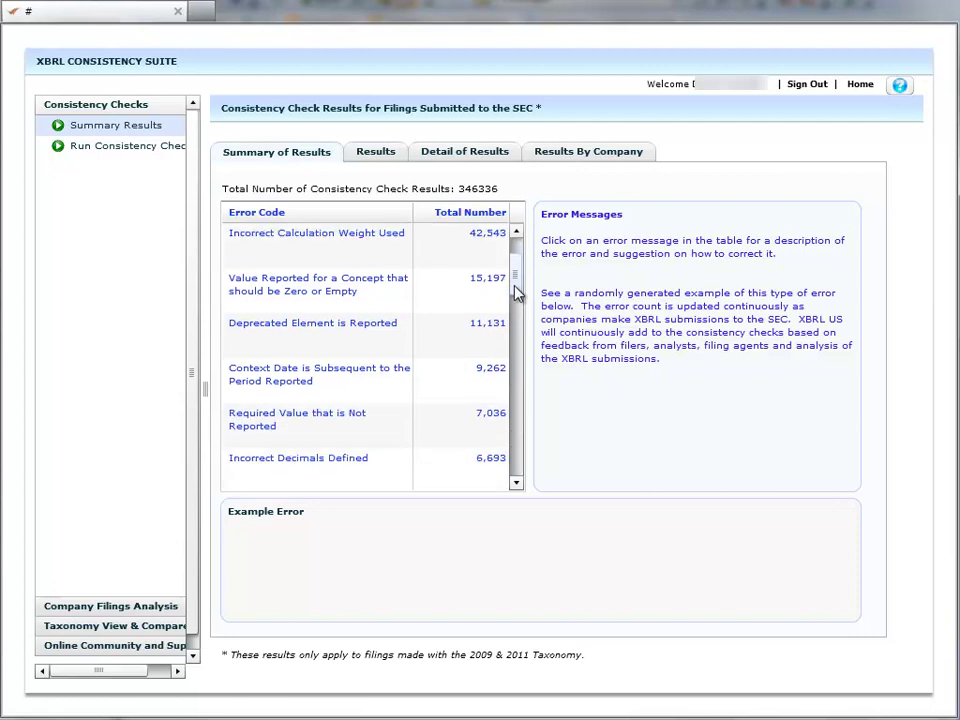
scroll(514, 258, up, 2)
click(420, 249)
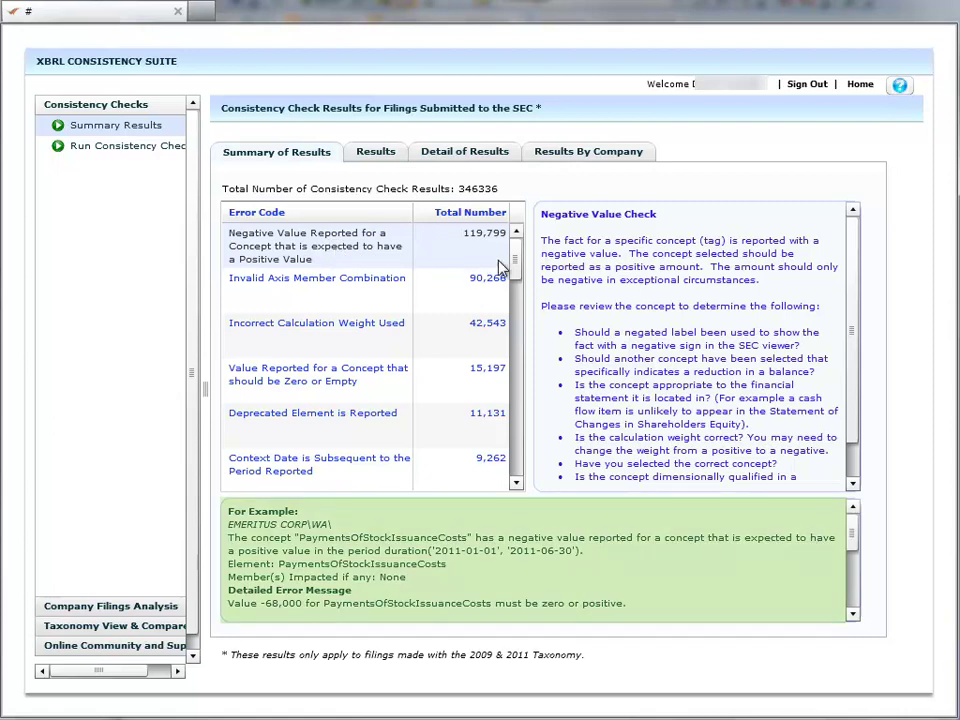
drag(516, 266, 522, 338)
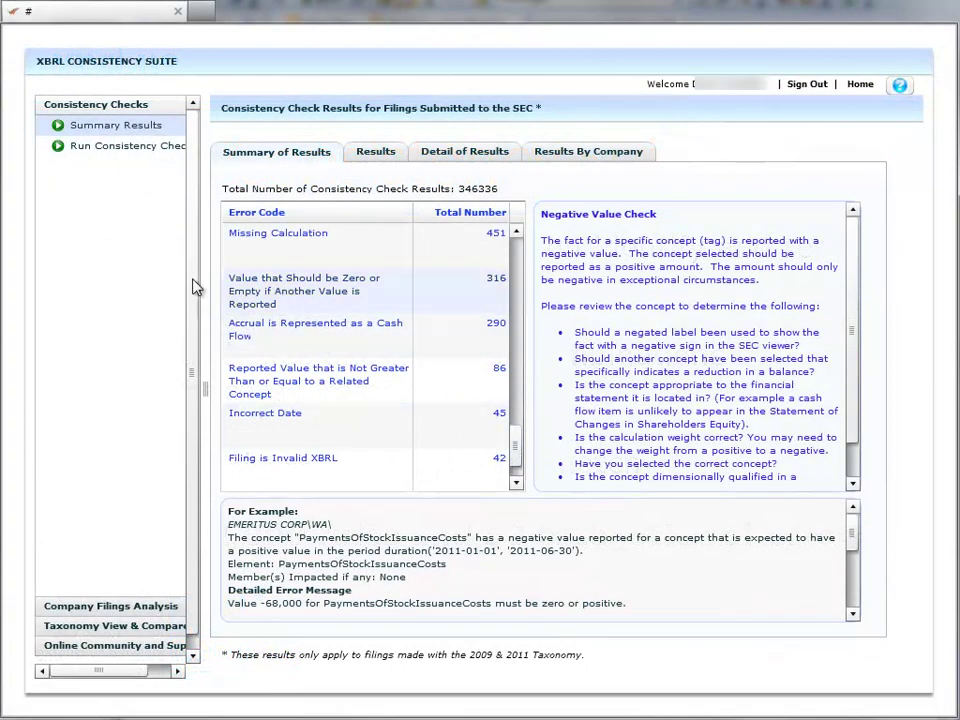
Upload SAMPLE.zip and run the consistency checks on it.
click(77, 146)
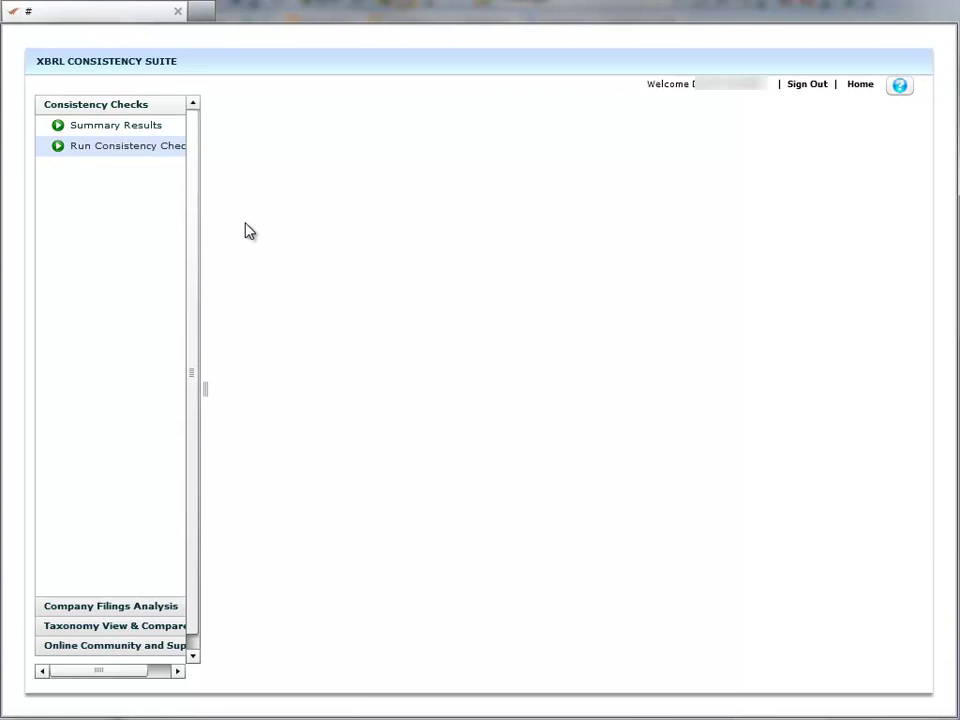
click(702, 216)
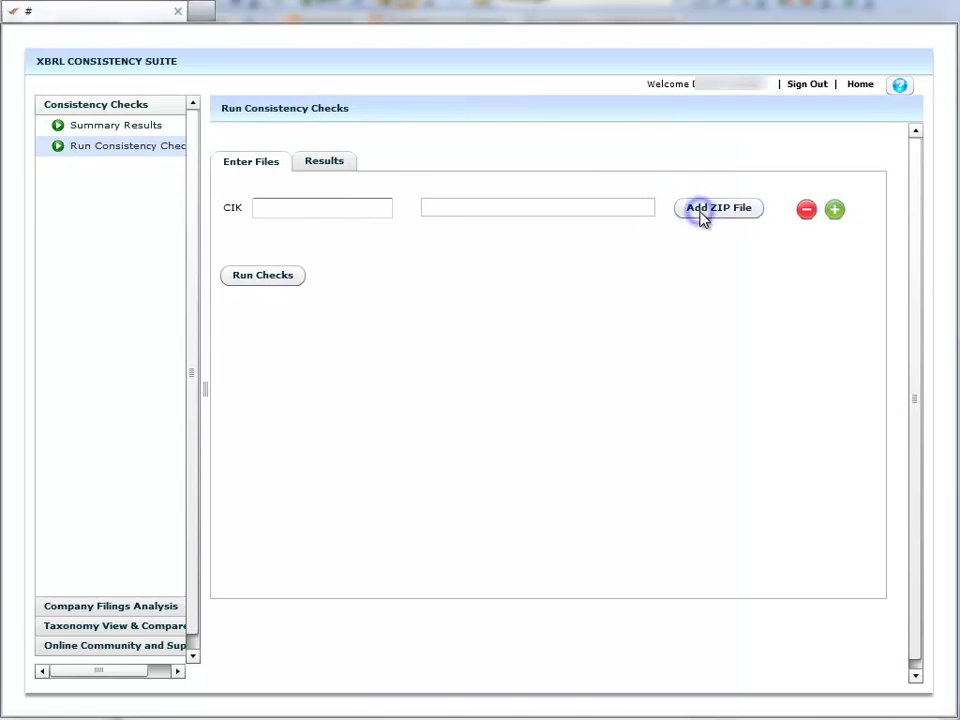
click(538, 105)
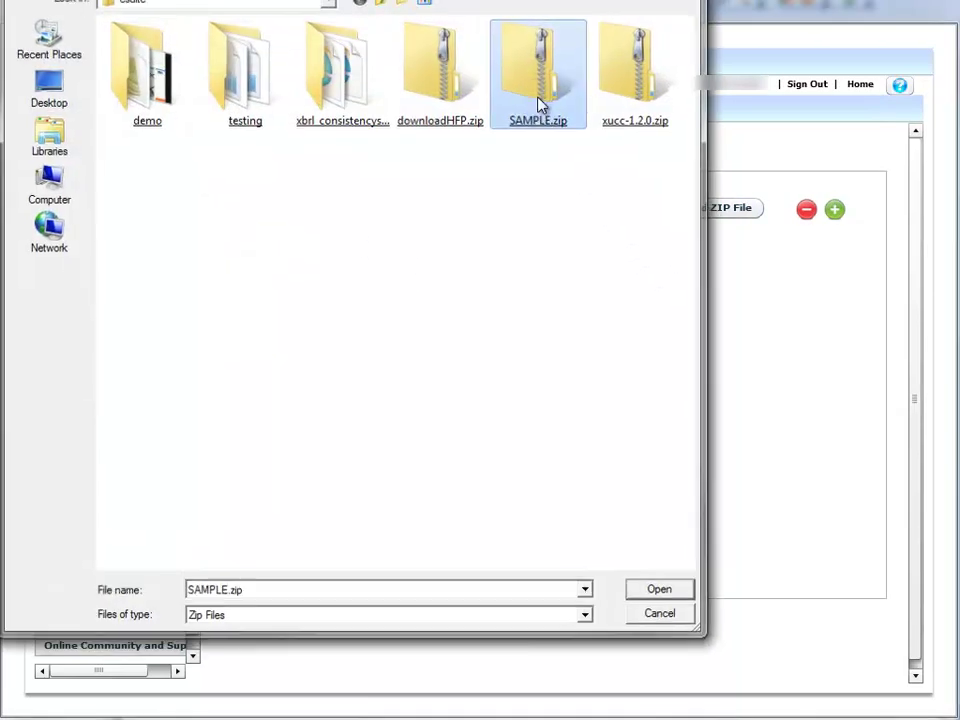
double_click(538, 105)
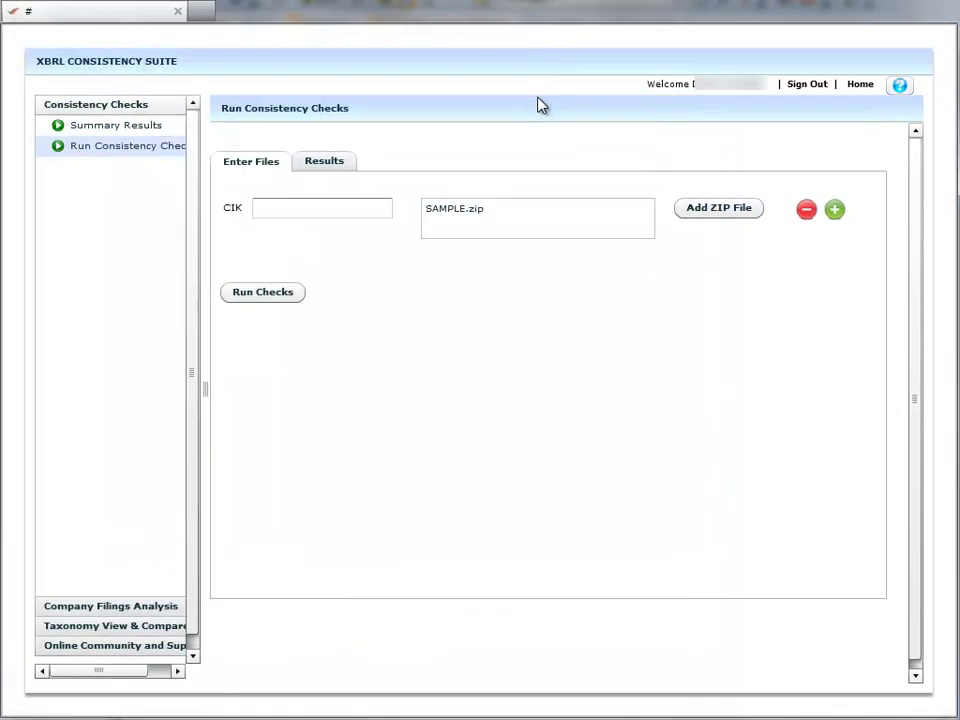
click(266, 301)
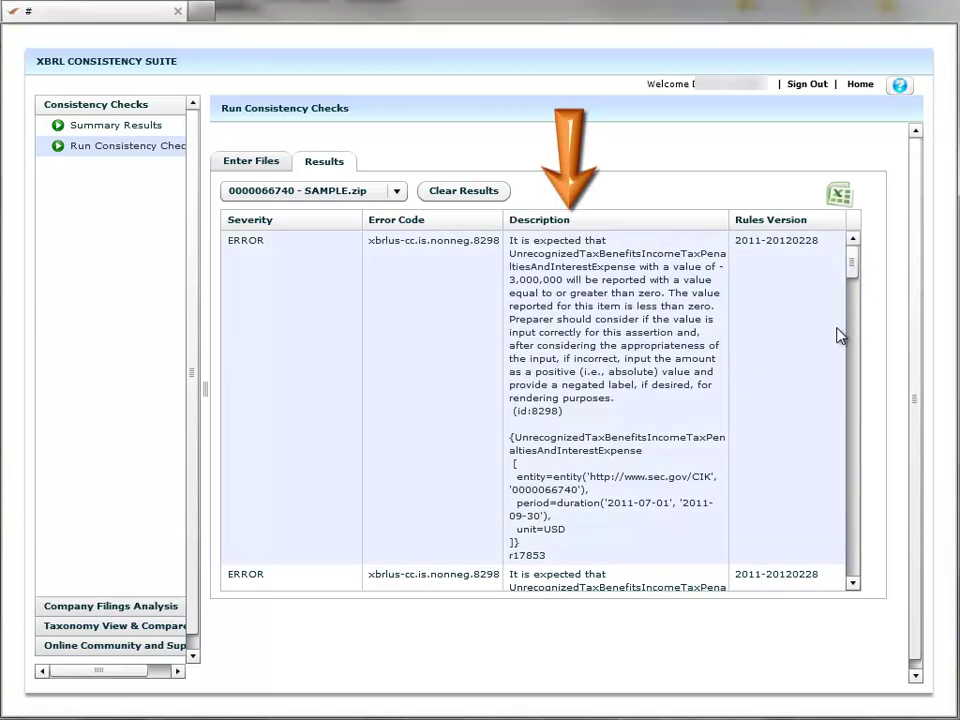
Review the ERROR results, e.g. nonneg.8298 and zero_or_absent.11440, then export them to Excel.
click(852, 583)
click(852, 583)
click(852, 585)
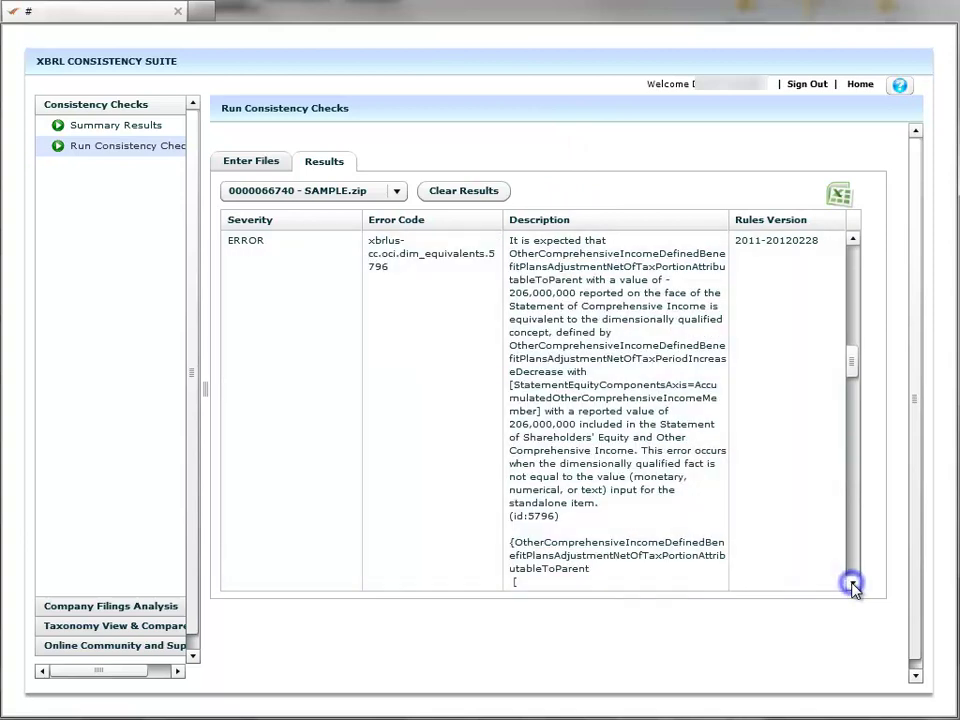
click(852, 585)
click(852, 585)
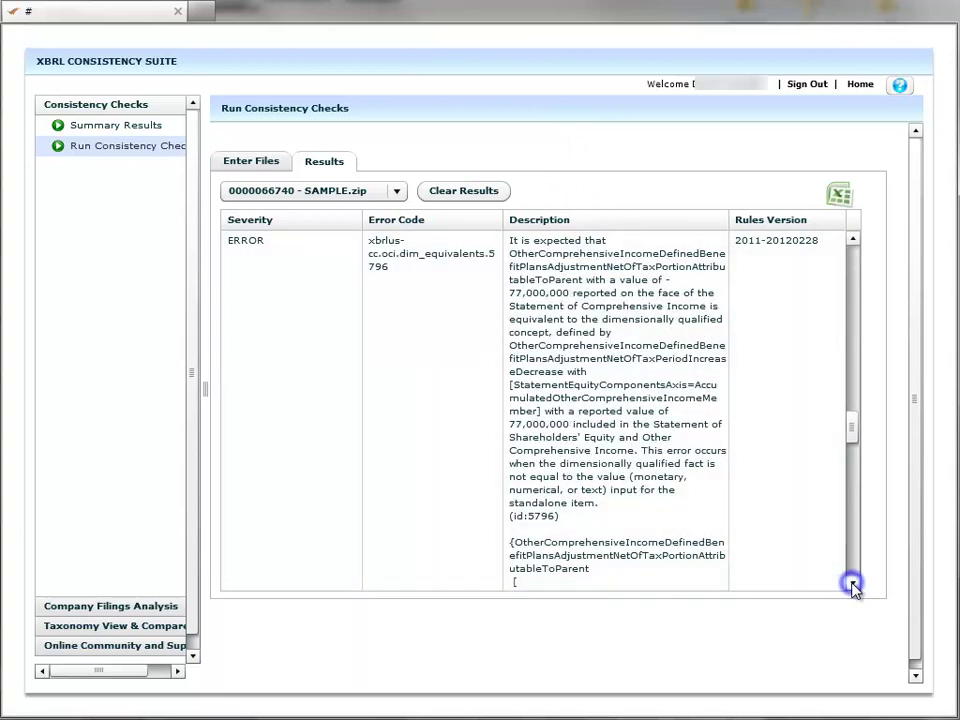
click(852, 585)
click(852, 585)
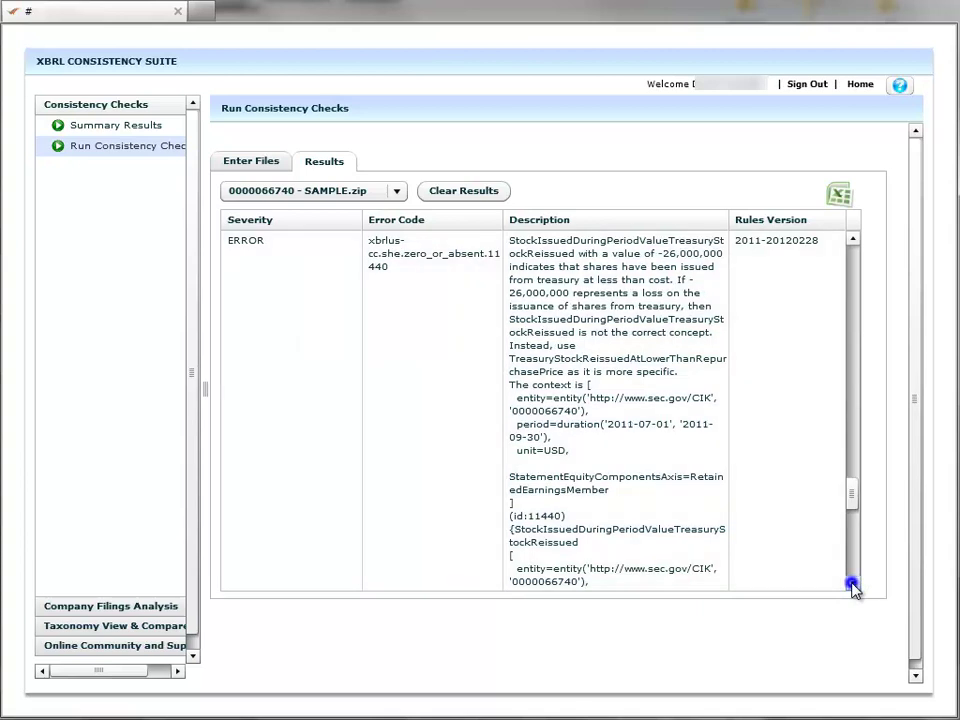
click(852, 585)
click(852, 585)
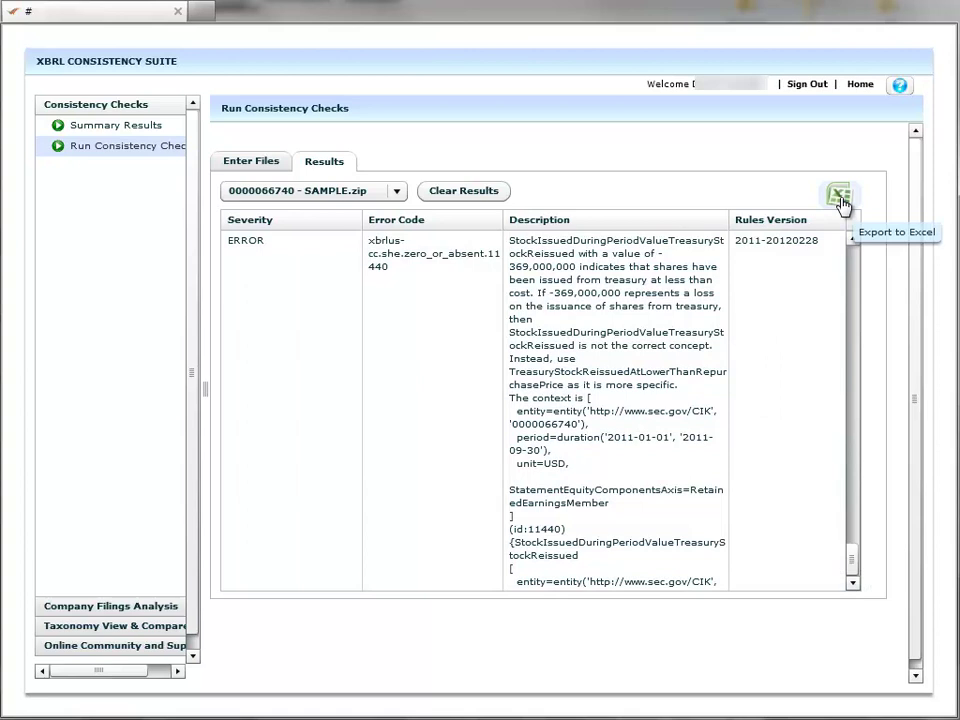
click(840, 197)
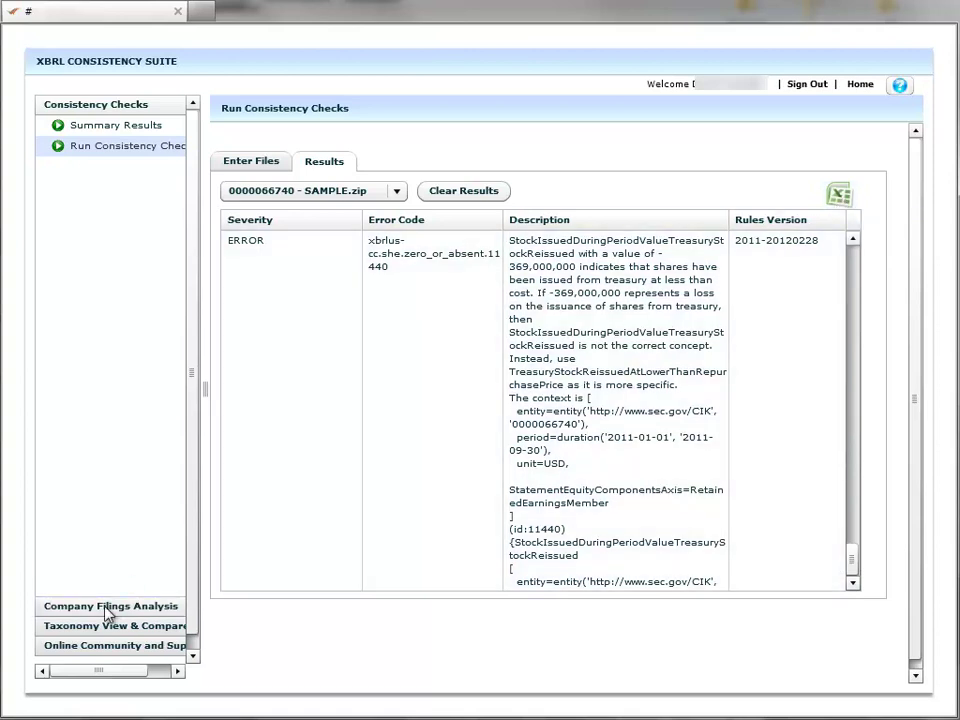
Filter Company Filings Analysis to 4 KIDS ENTERTAINMENT INC and 4NET SOFTWARE INC.
click(105, 608)
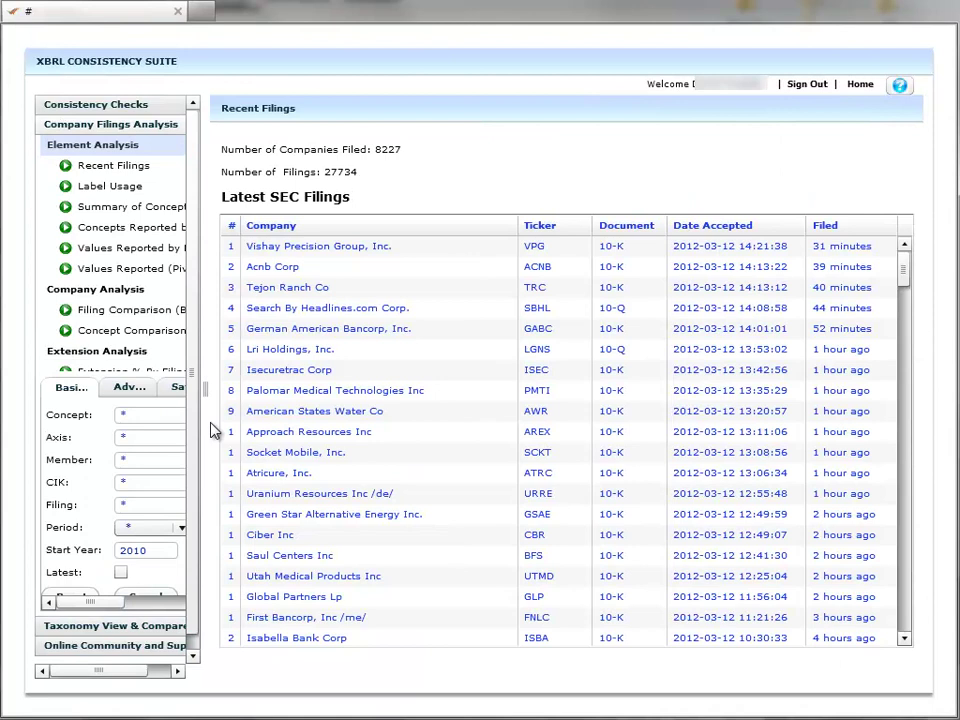
drag(206, 389, 294, 389)
click(157, 390)
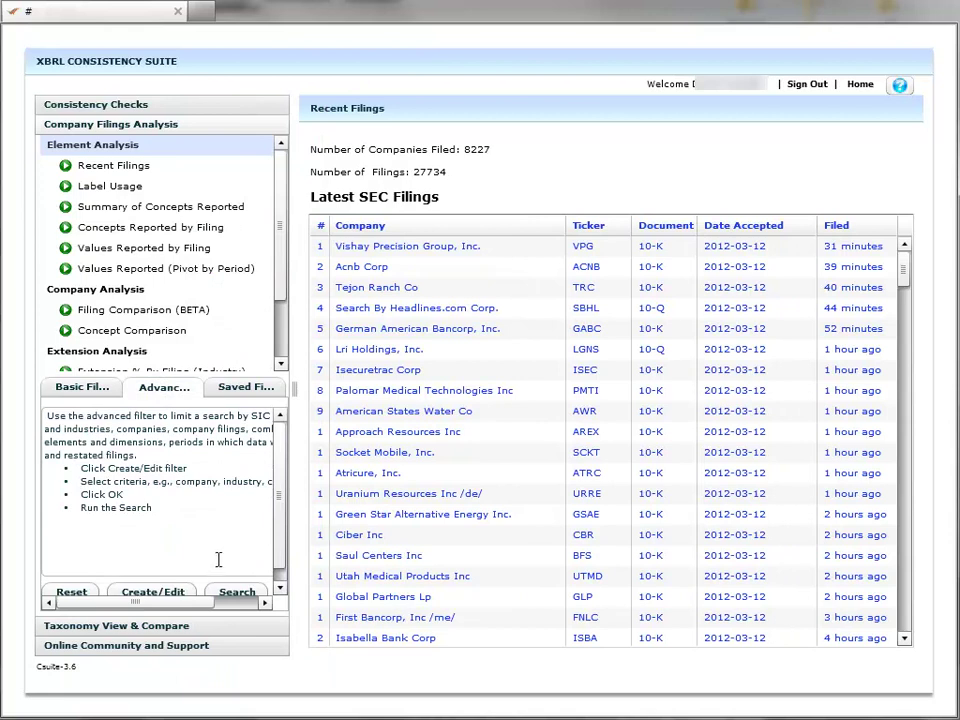
click(135, 590)
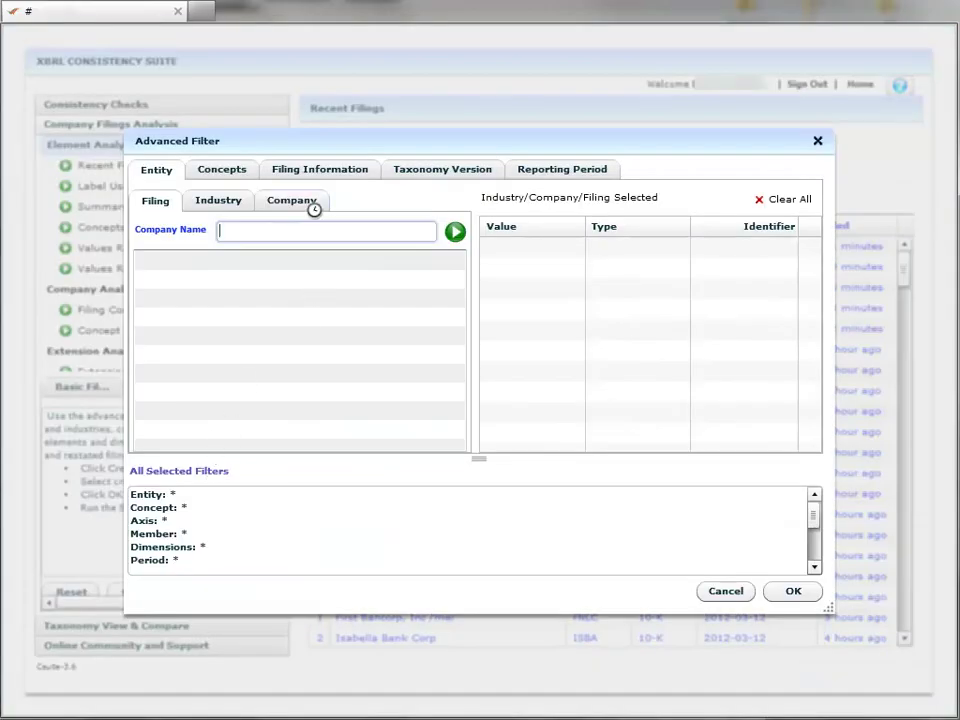
click(313, 205)
scroll(262, 320, down, 3)
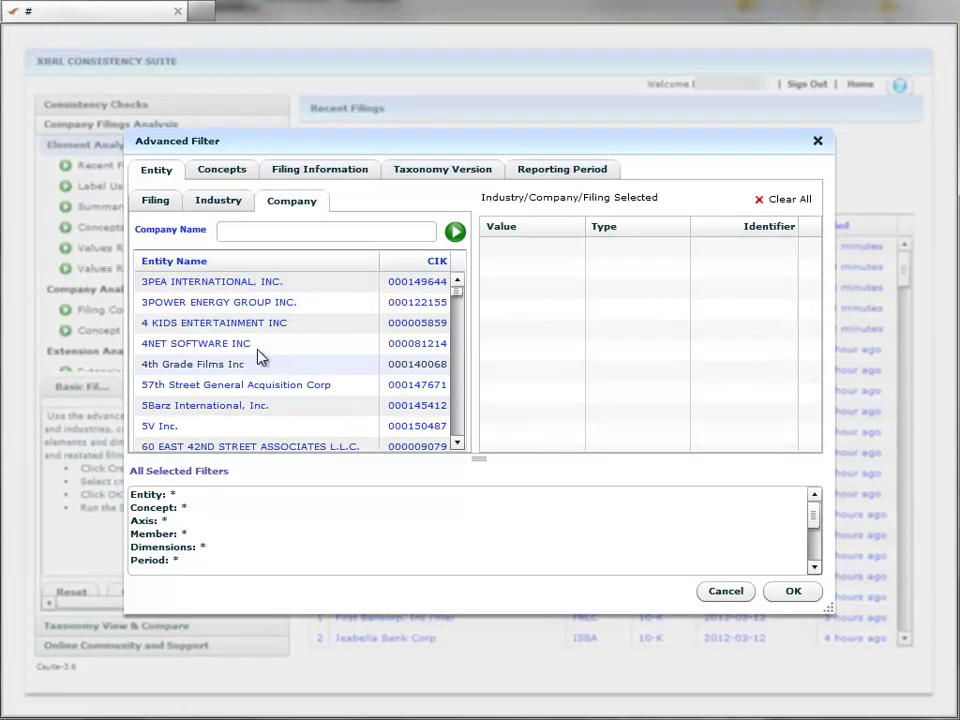
click(178, 327)
click(180, 343)
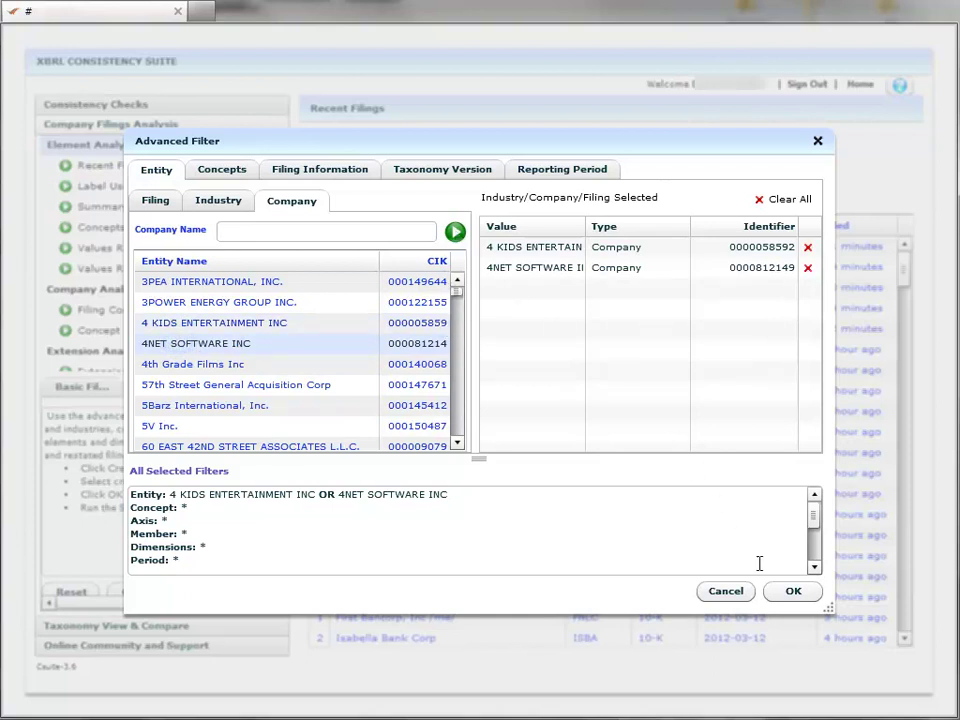
click(790, 592)
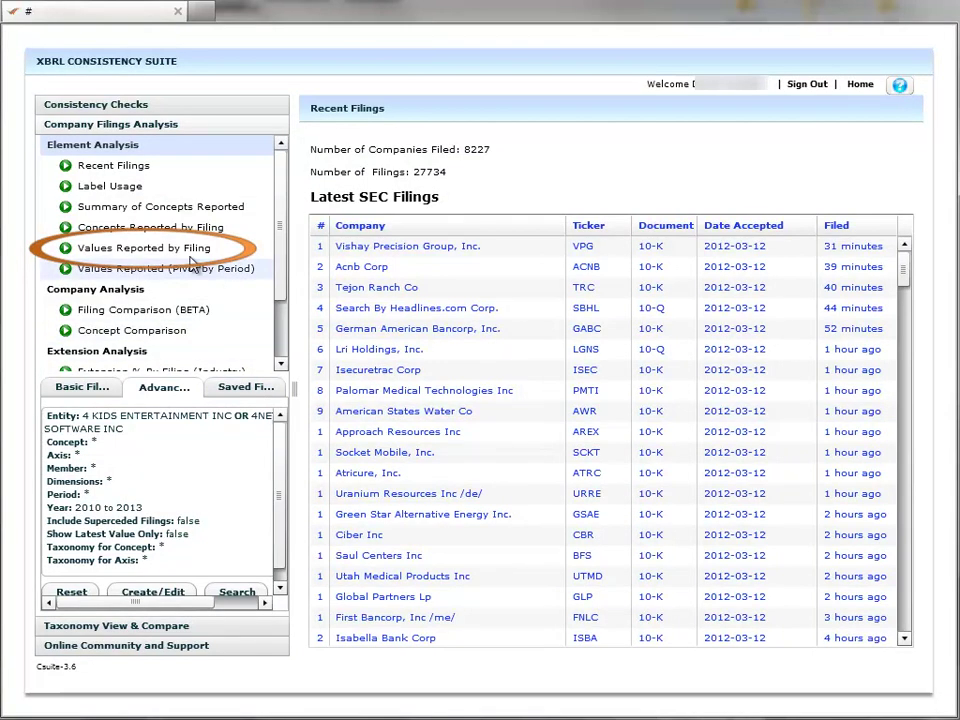
List the 574 concept values reported by the filtered companies' filings and page through them.
click(145, 250)
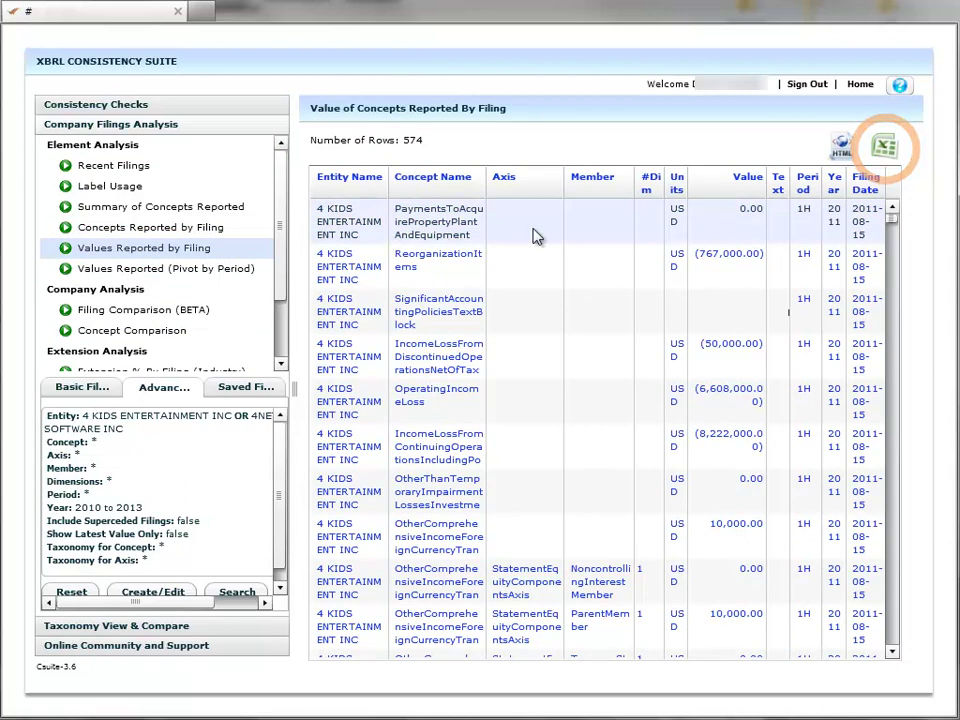
click(893, 655)
click(893, 655)
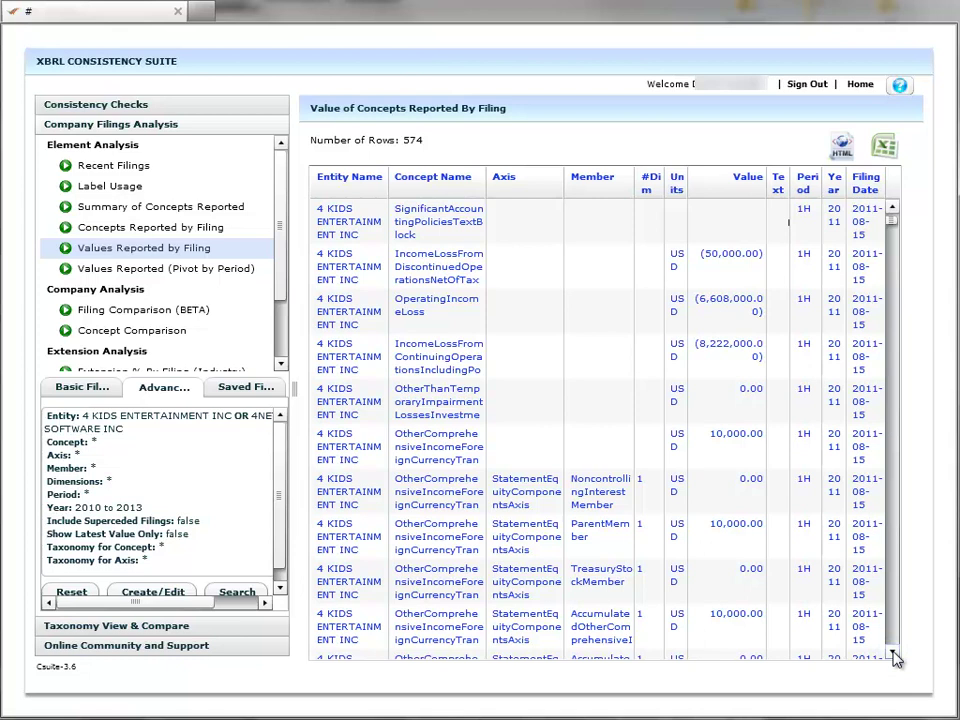
click(893, 655)
click(893, 655)
click(893, 655)
click(893, 655)
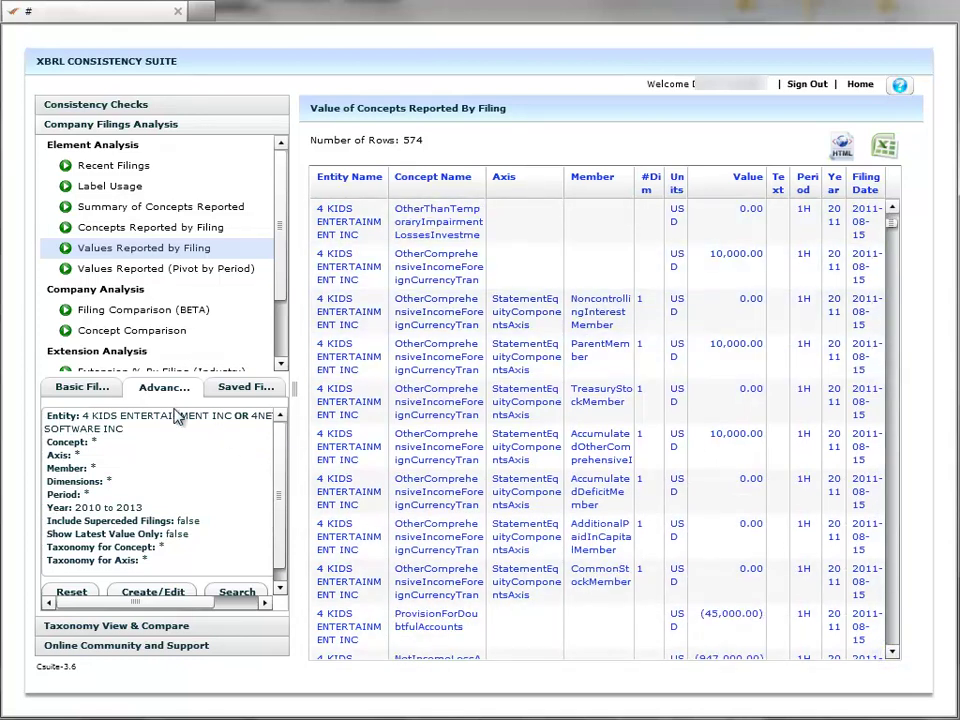
Set the taxonomy comparison from US GAAP 2011 to US GAAP 2012 (SEC Pending).
click(136, 627)
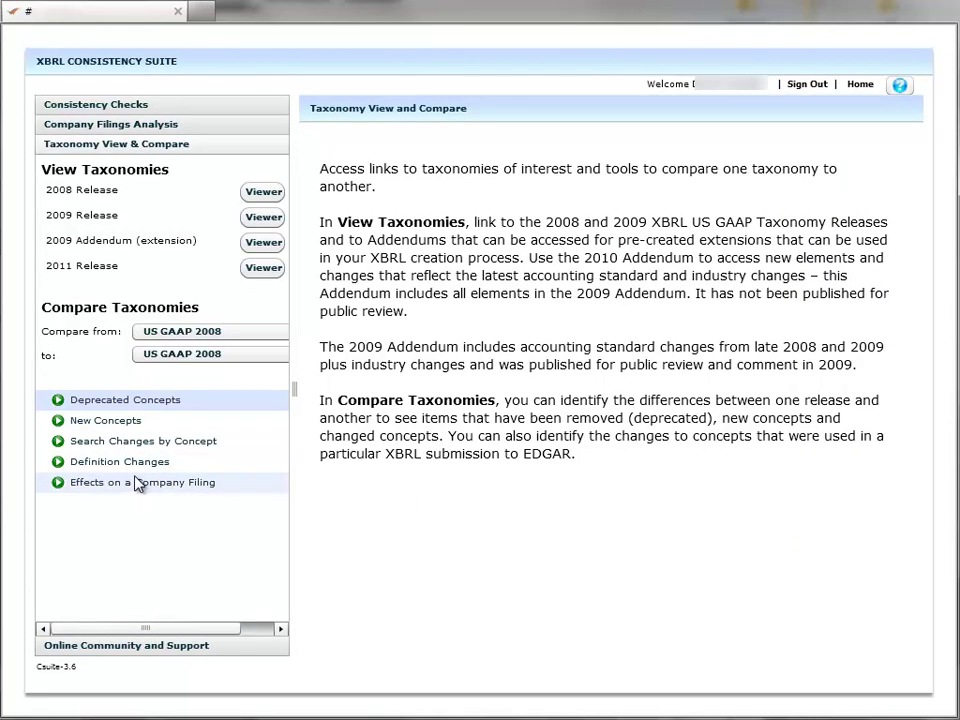
click(184, 331)
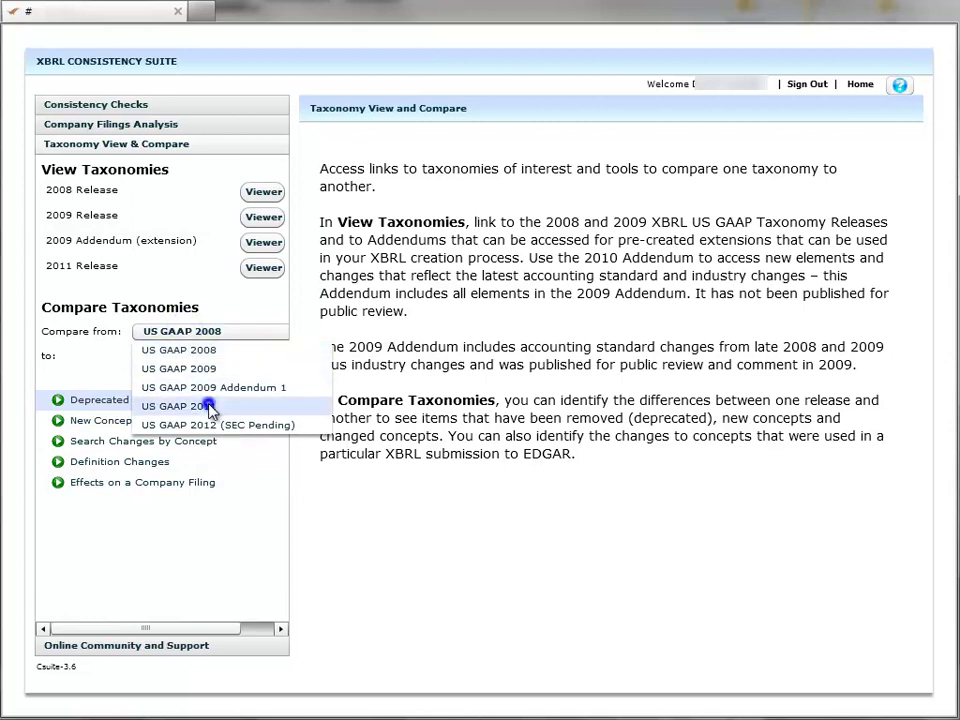
click(209, 407)
click(210, 356)
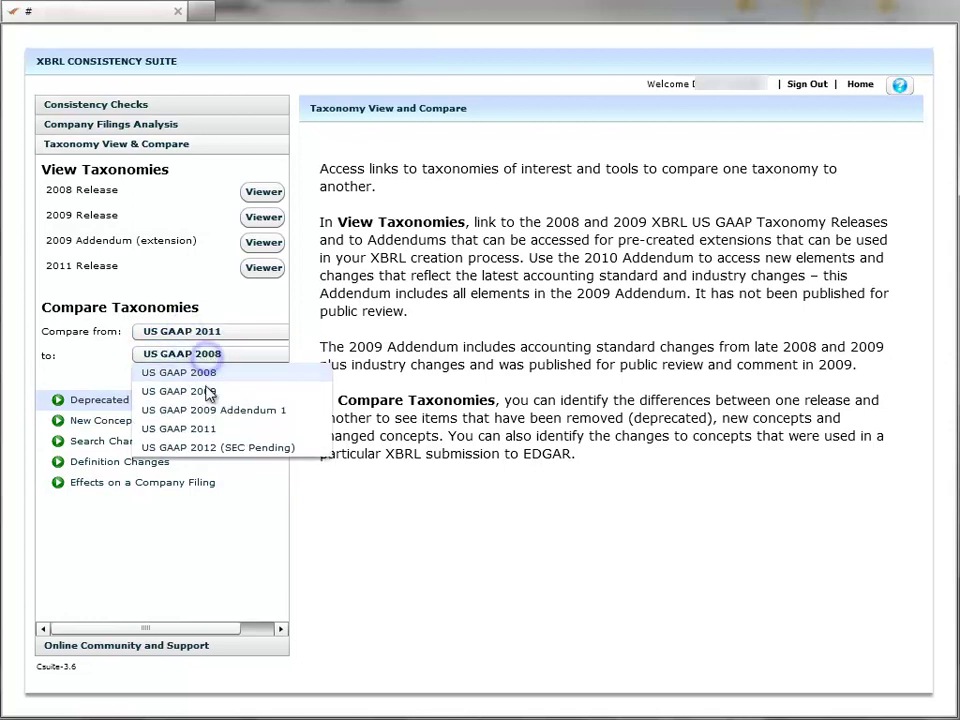
click(213, 447)
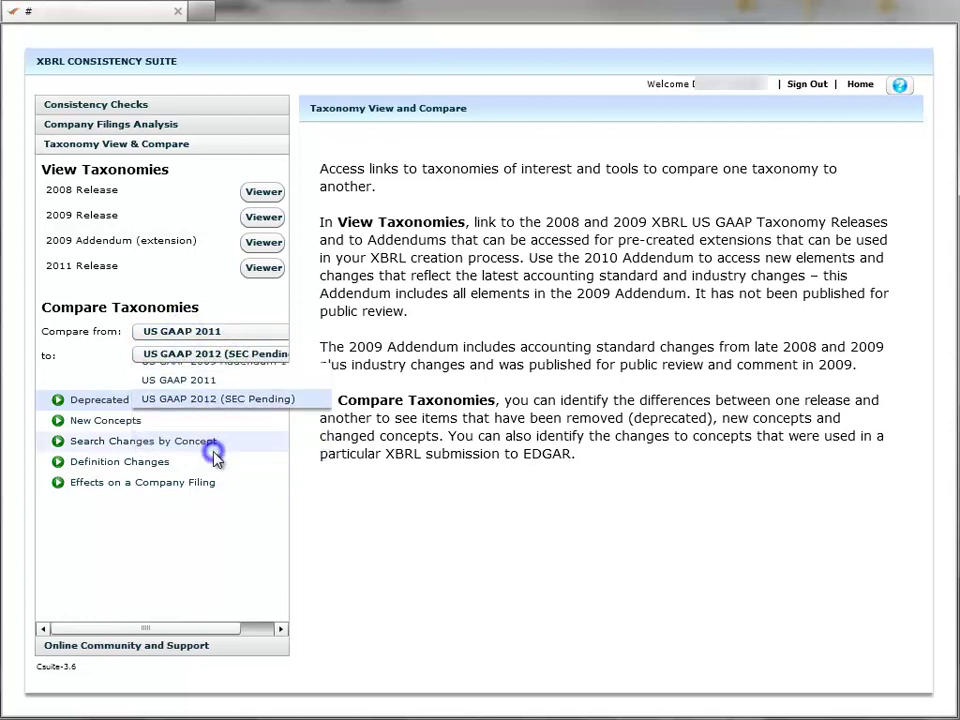
Show the change effects on a company filing, searching 'dell' and picking the DELL INC filing.
click(123, 488)
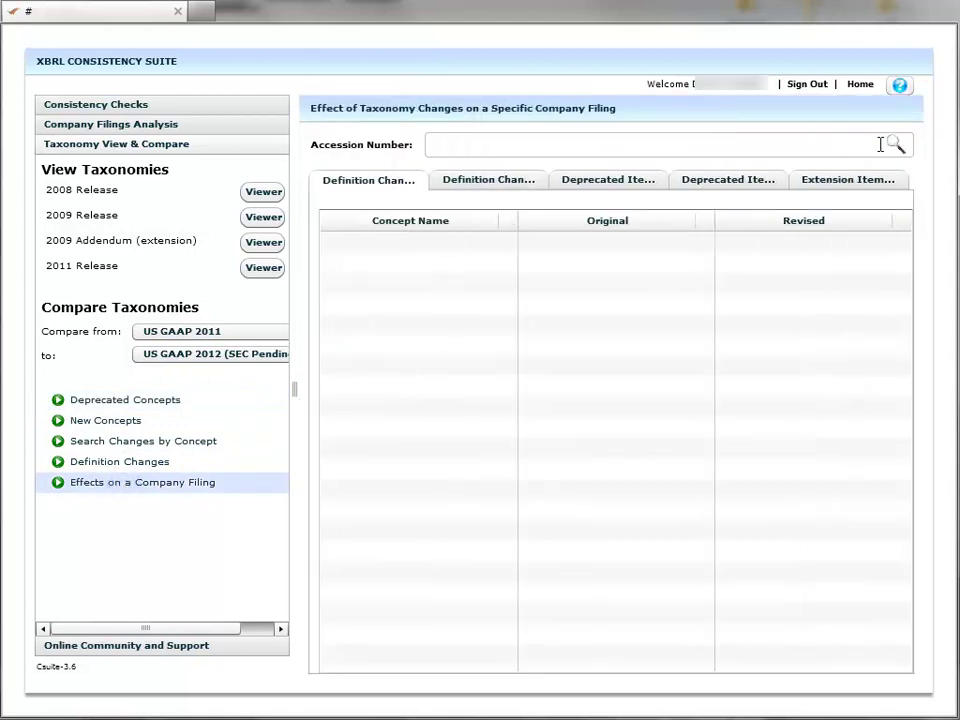
click(894, 145)
text(dell)
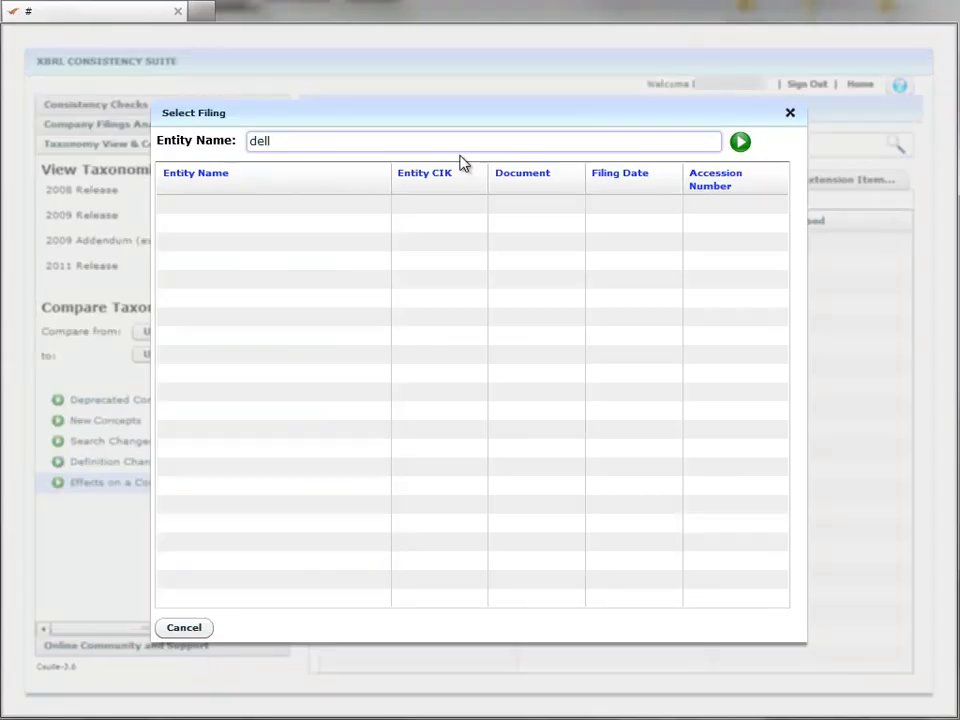
key(Return)
double_click(235, 503)
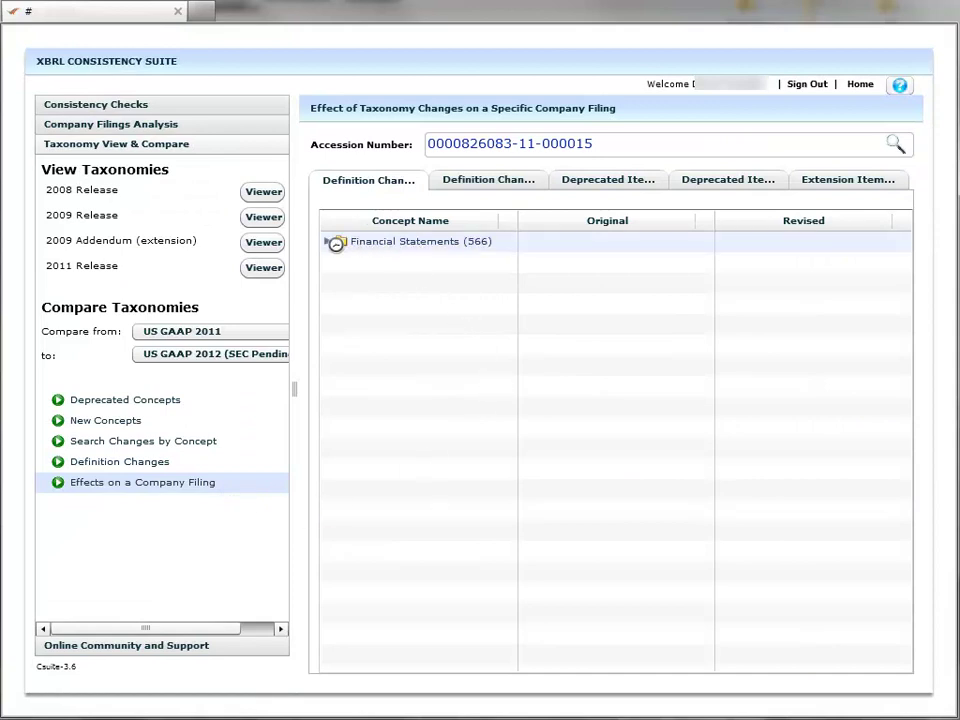
Expand Financial Statements and Document and Entity Information, then view the 56 marked-up definition changes.
click(327, 242)
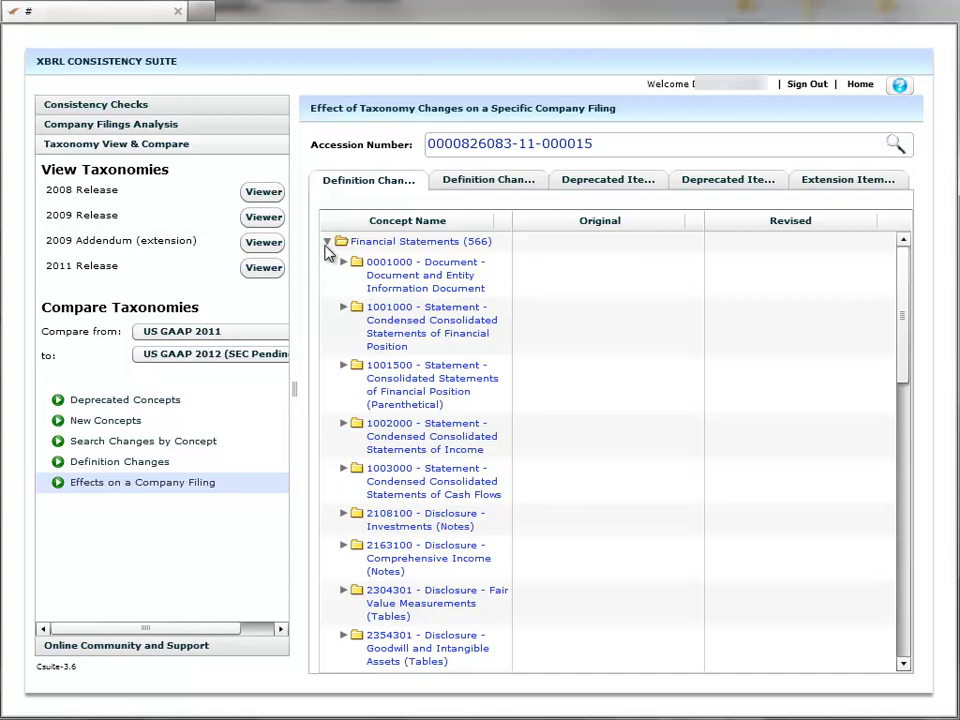
click(344, 262)
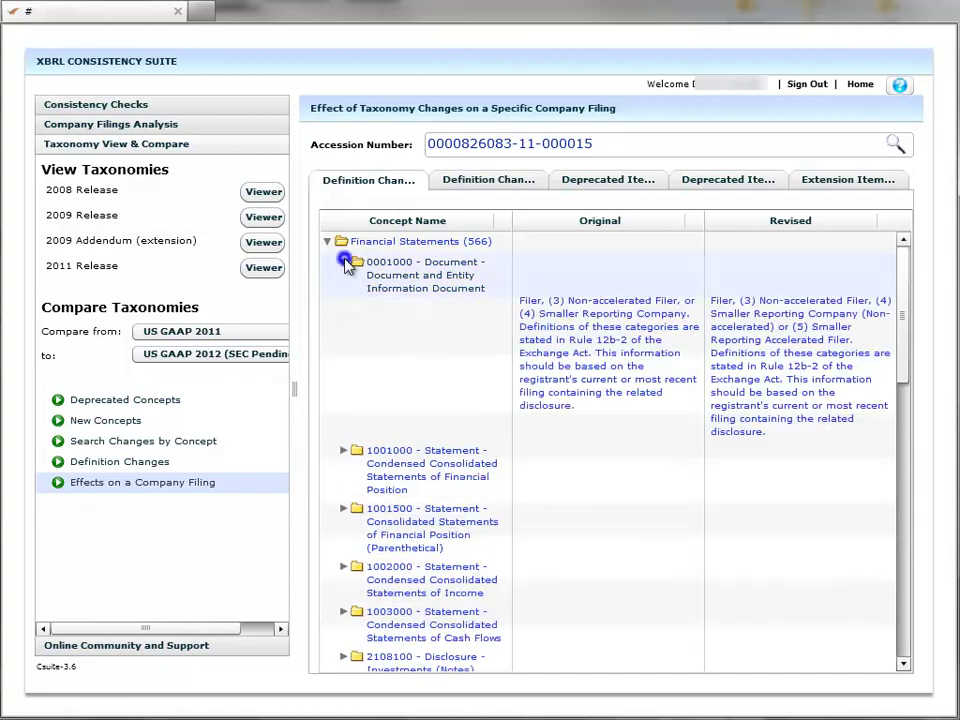
click(483, 190)
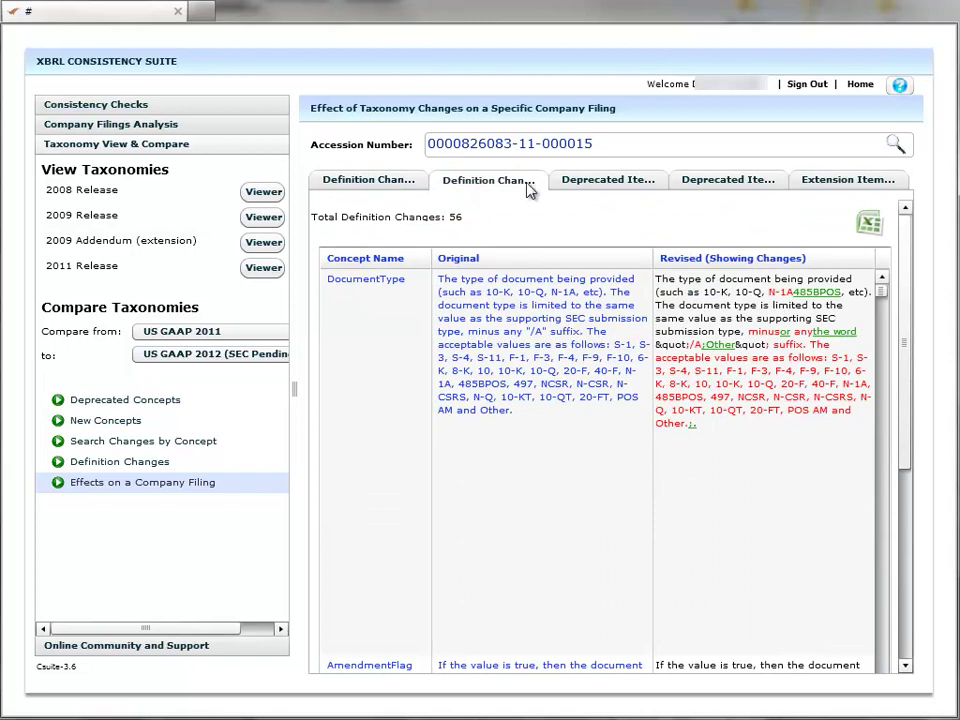
Show Deprecated Items and expand the whole Financial Statements tree to reveal all 15 items.
click(606, 180)
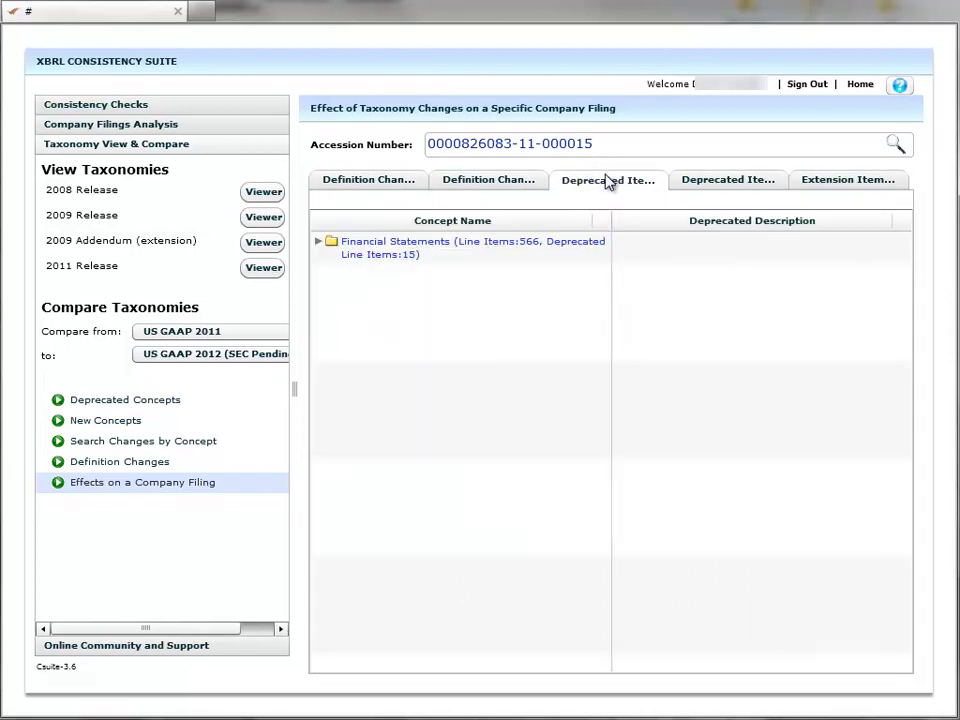
right_click(331, 243)
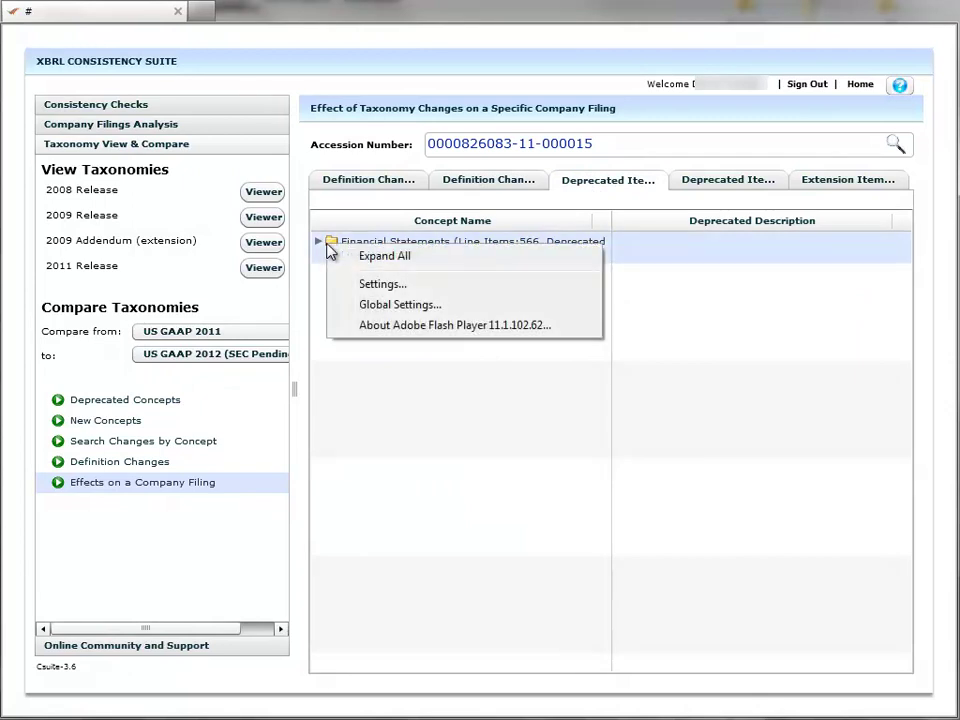
click(375, 257)
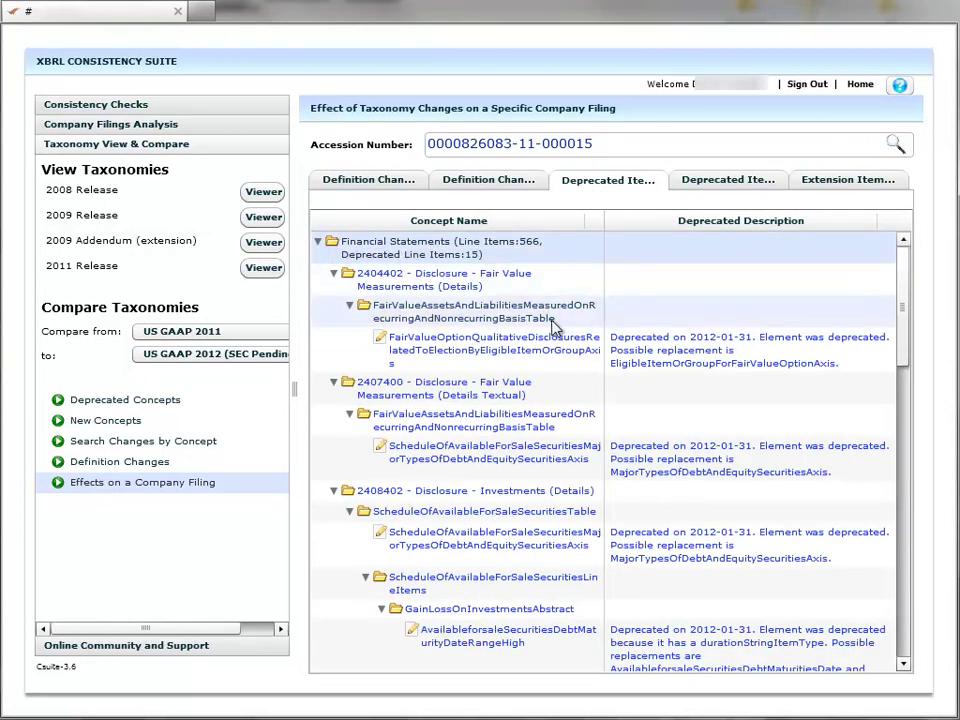